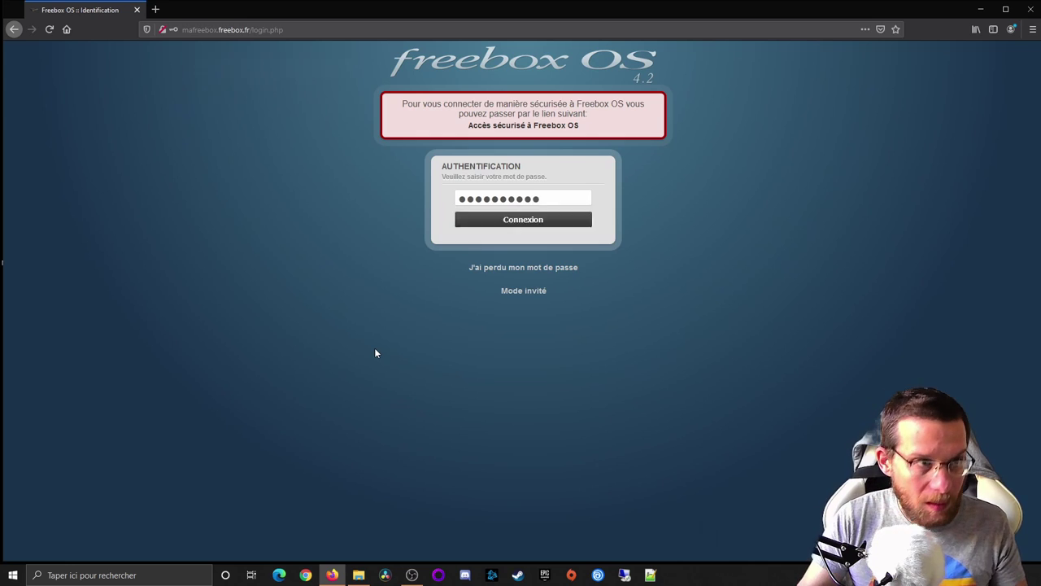
# - Log in to Freebox OS with the password already filled in
pyautogui.press('Return')
pyautogui.click(324, 129)
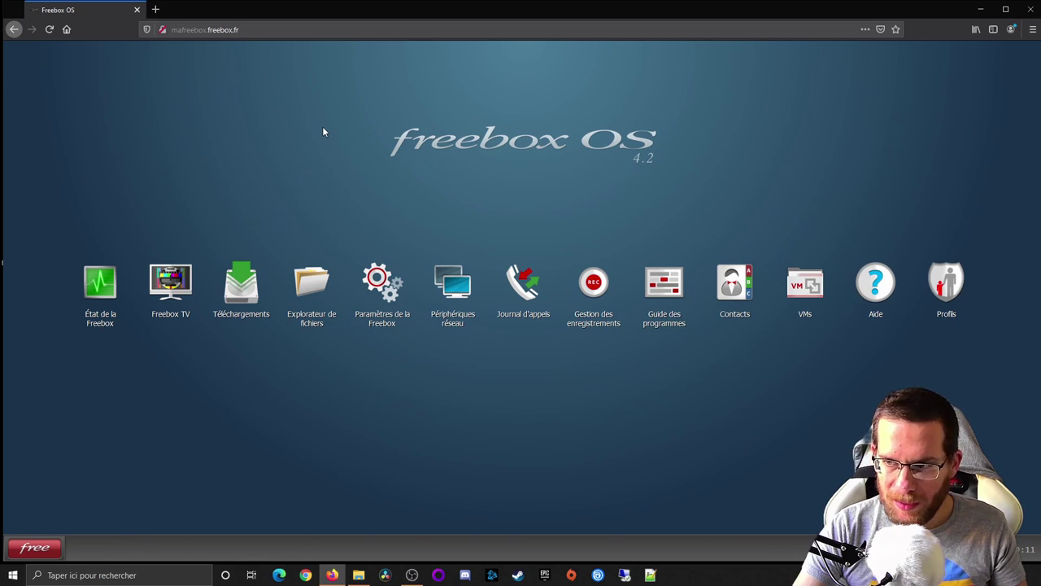
# - Look up the IPv4 address of the FrontW virtual machine, then close the virtual machine manager
pyautogui.click(804, 289)
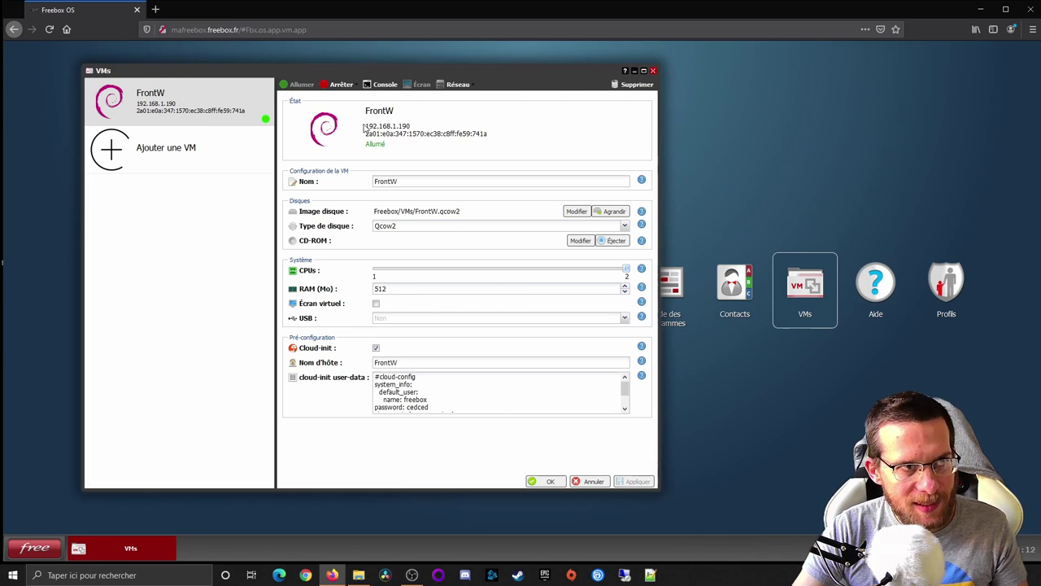
pyautogui.moveTo(365, 127); pyautogui.dragTo(413, 127)
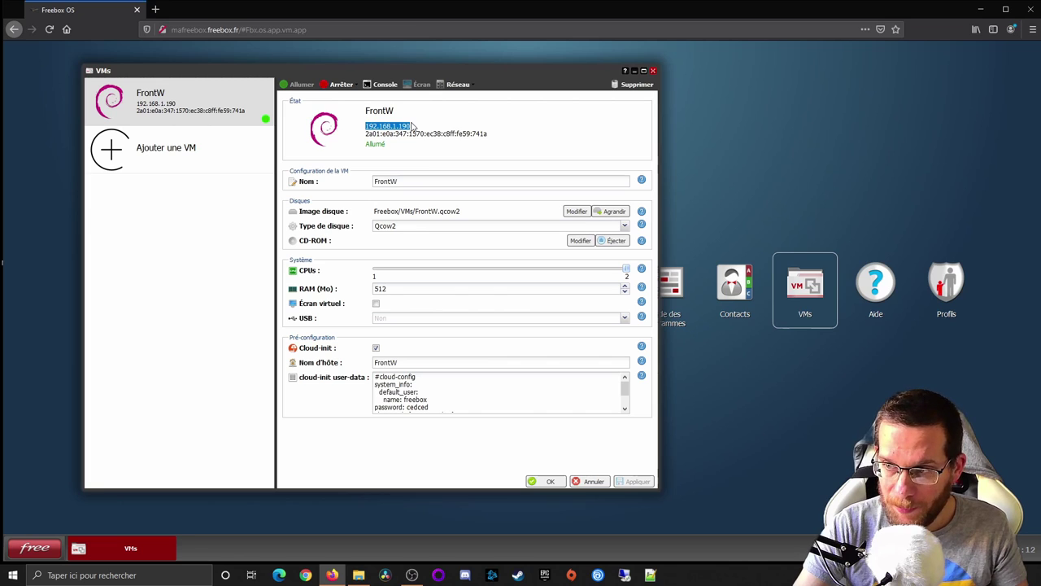
pyautogui.click(654, 73)
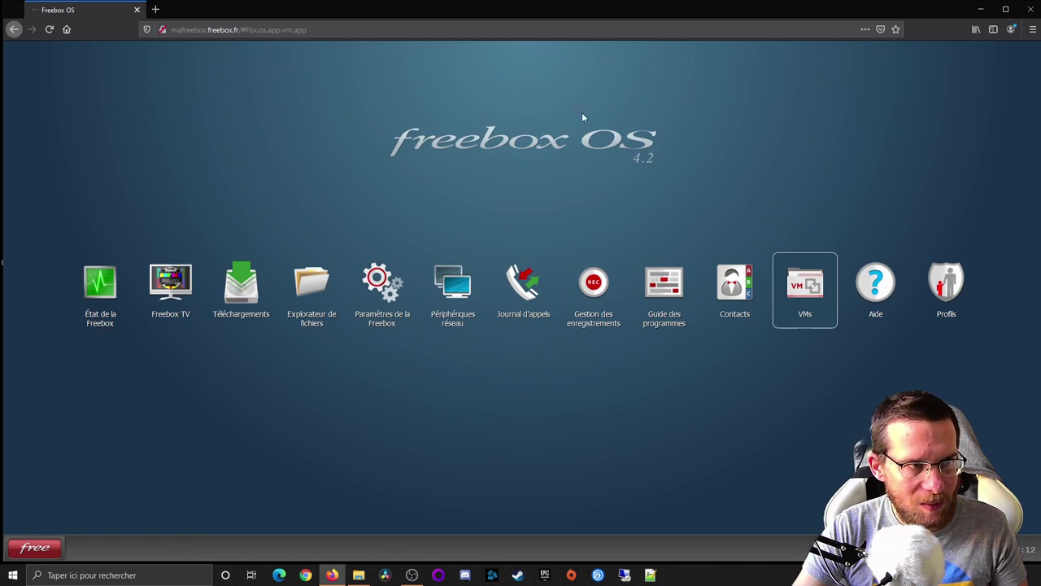
# - Open the port management settings of the Freebox and review the list of port redirections
pyautogui.doubleClick(382, 295)
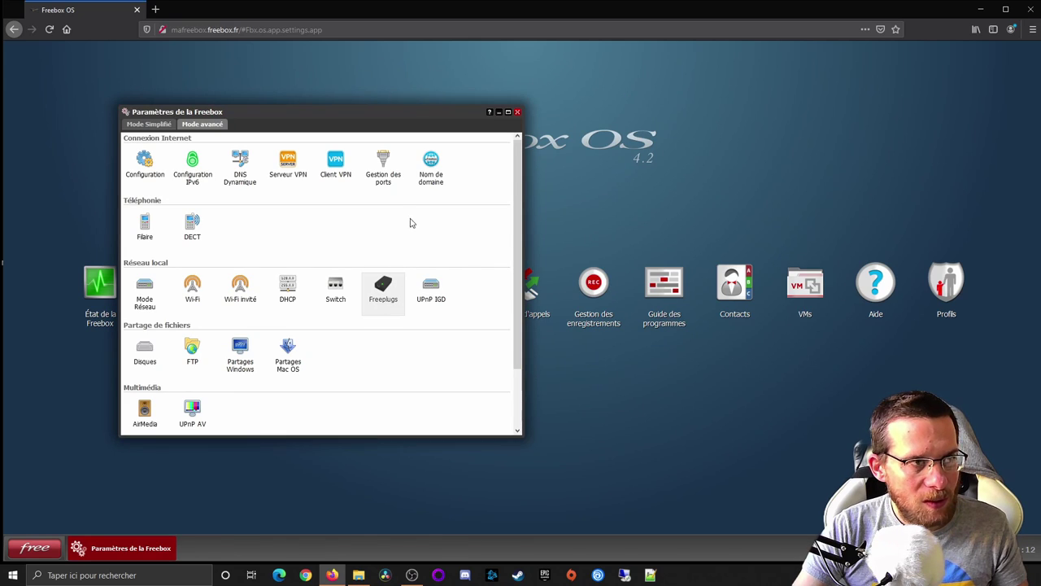
pyautogui.doubleClick(392, 183)
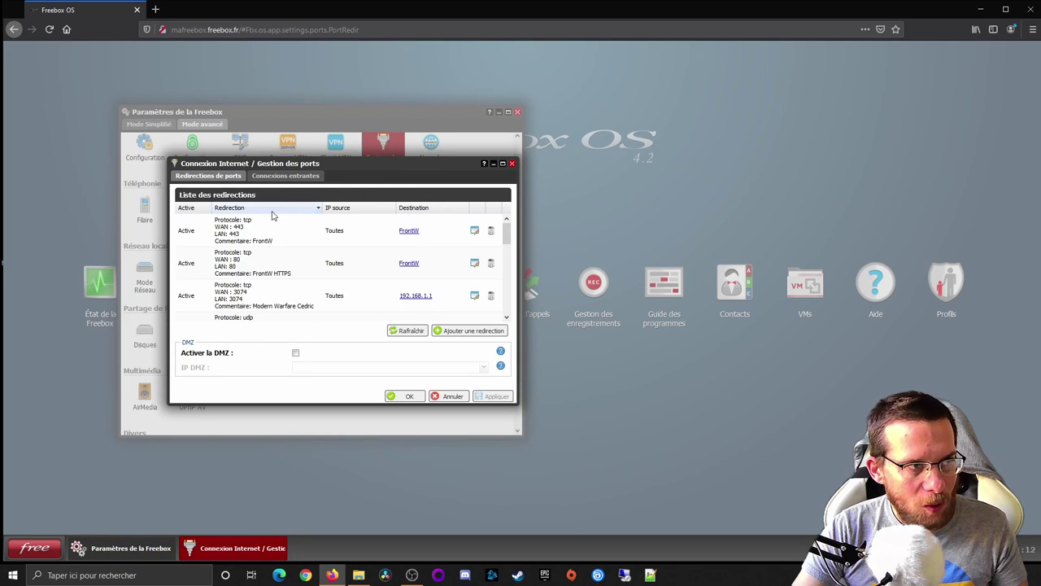
pyautogui.scroll(-5, 228, 236)
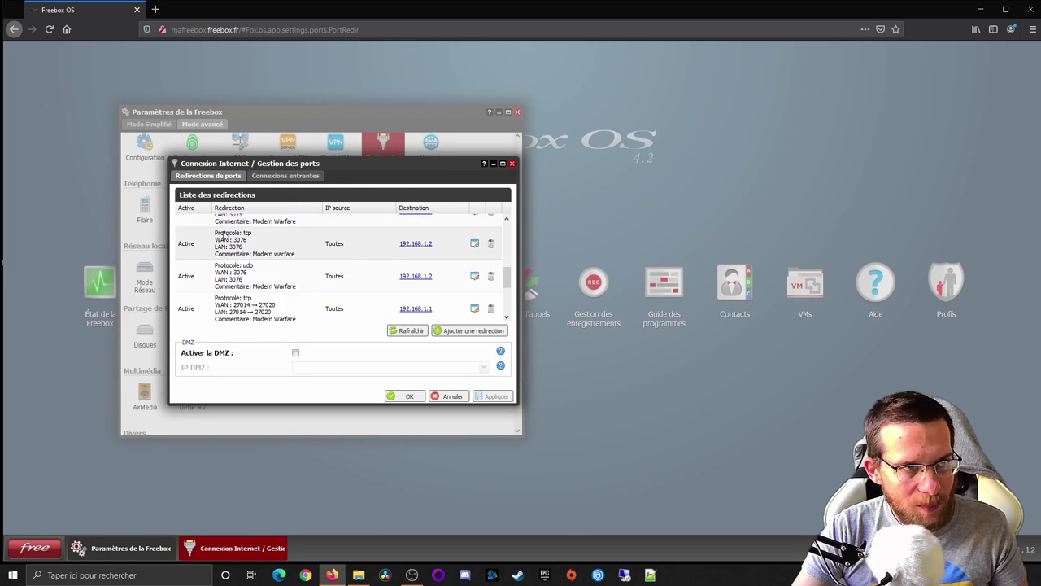
pyautogui.scroll(5, 228, 236)
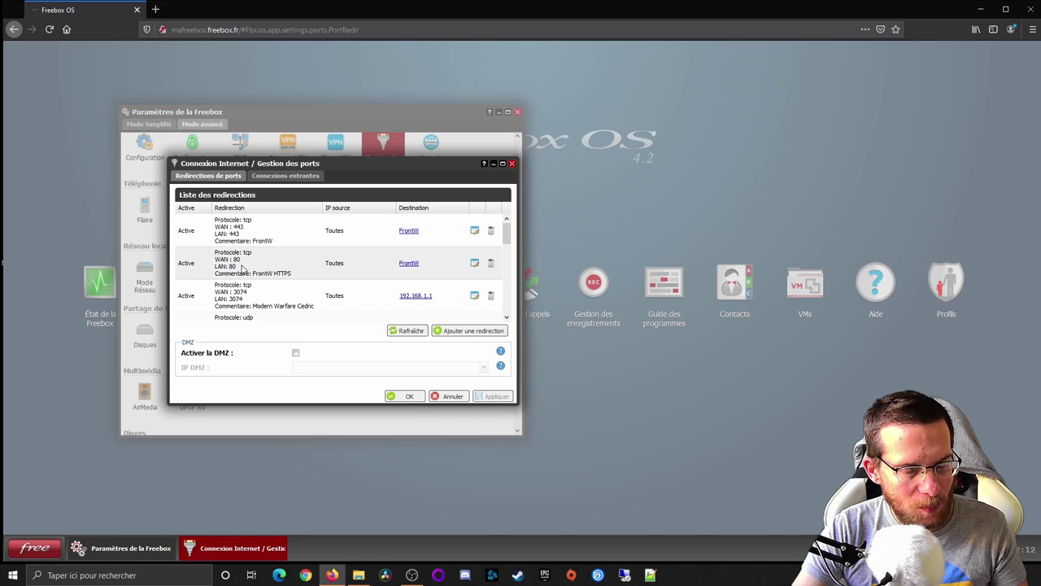
# - Delete the two existing FrontW redirections, for TCP ports 443 and 80
pyautogui.click(491, 234)
pyautogui.click(503, 323)
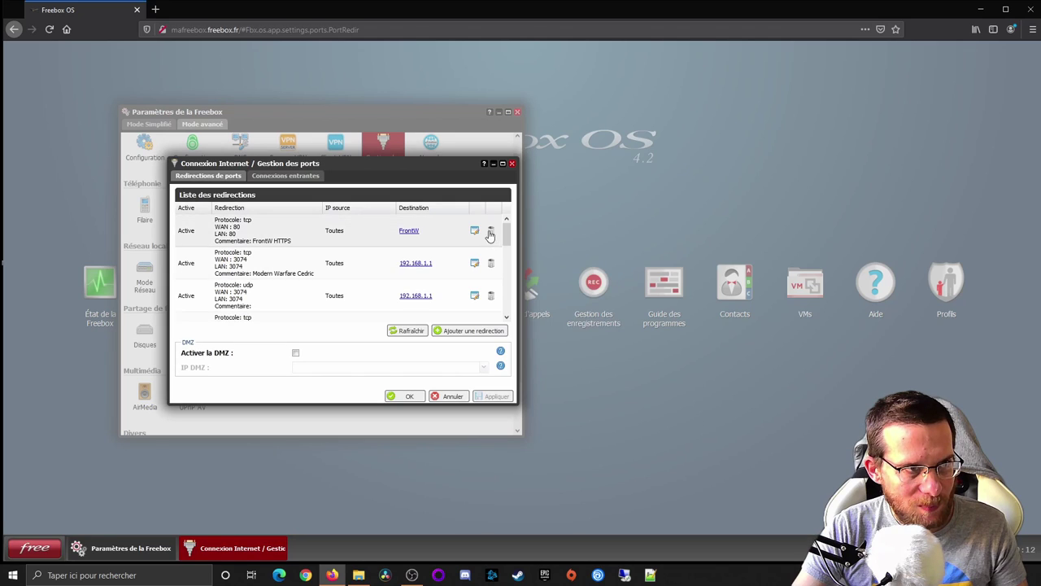
pyautogui.click(490, 232)
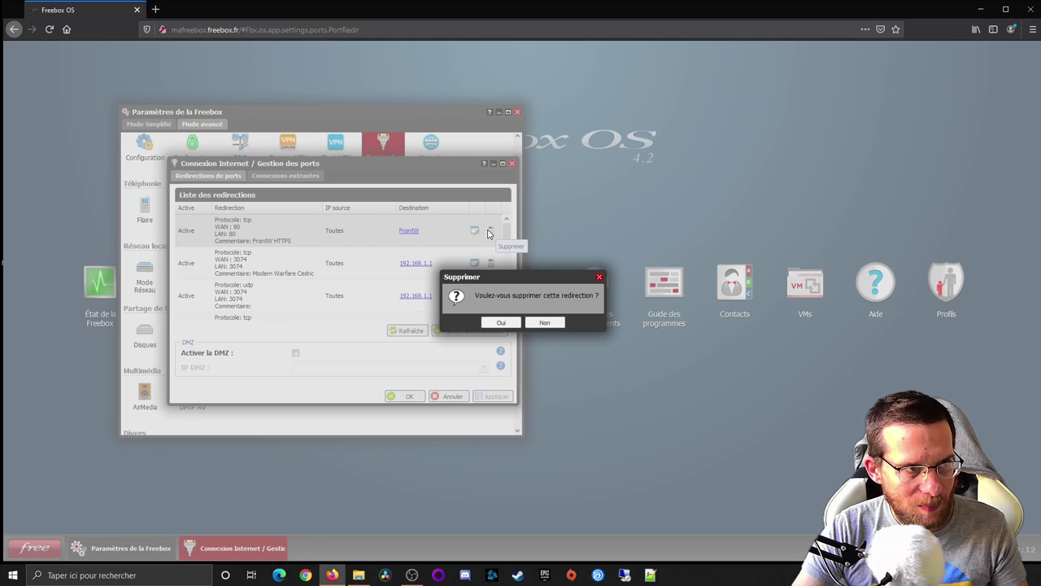
pyautogui.click(503, 323)
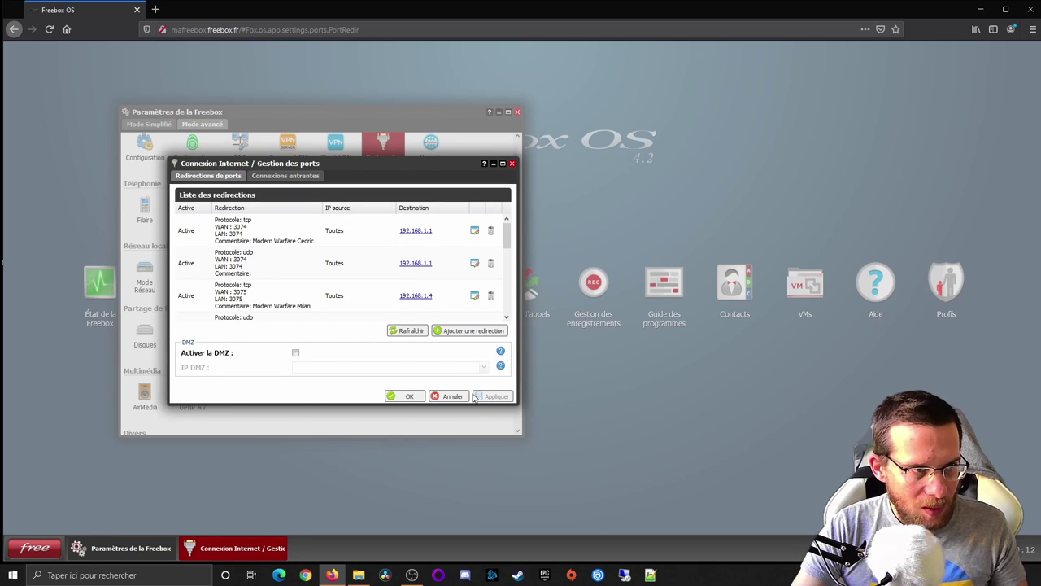
# - Add a port redirection with destination IP 192.168.1.190 and source IP Toutes
pyautogui.click(467, 334)
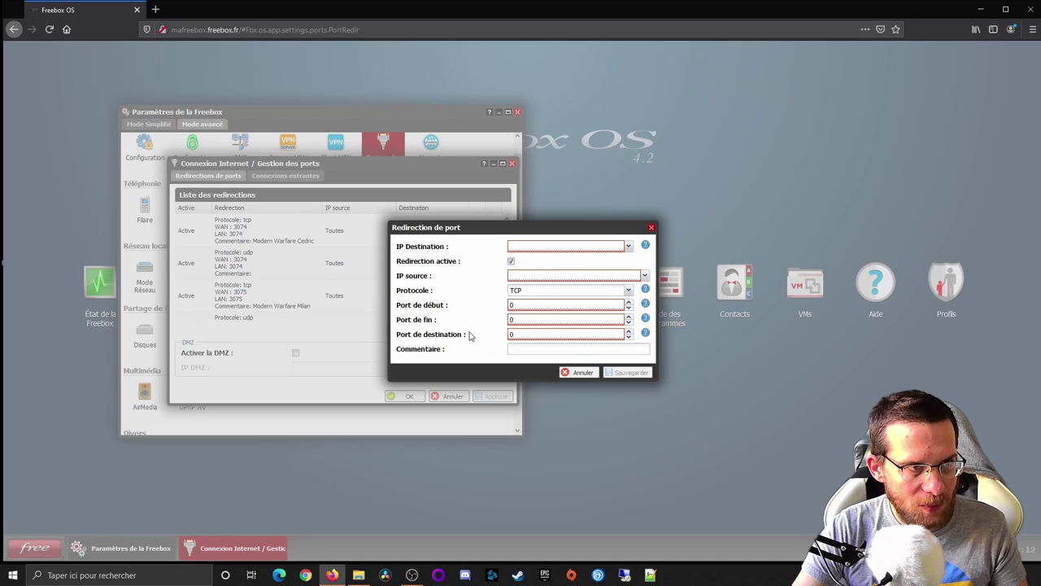
pyautogui.click(611, 245)
pyautogui.click(608, 246)
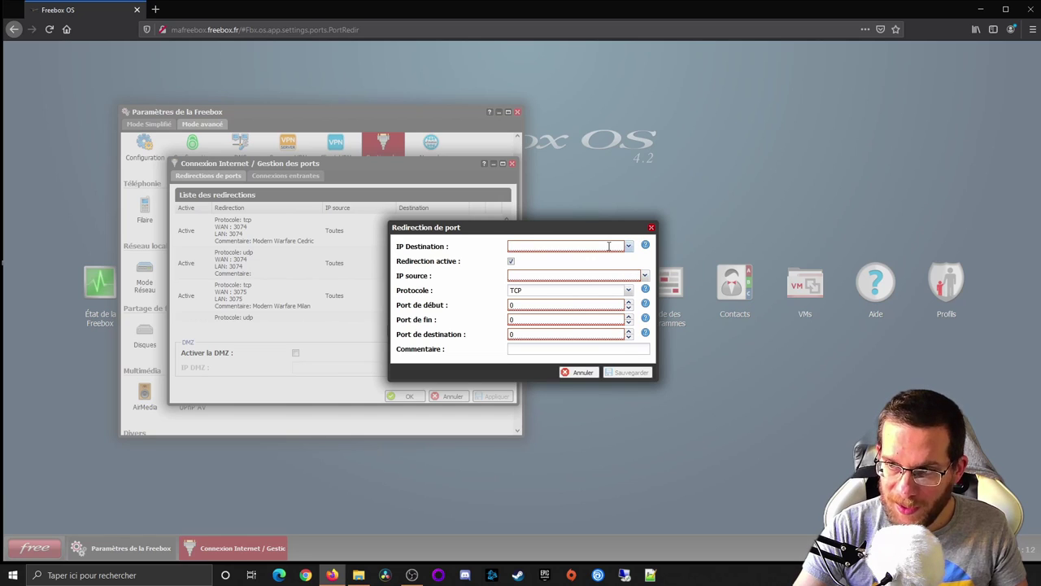
pyautogui.write('192.')
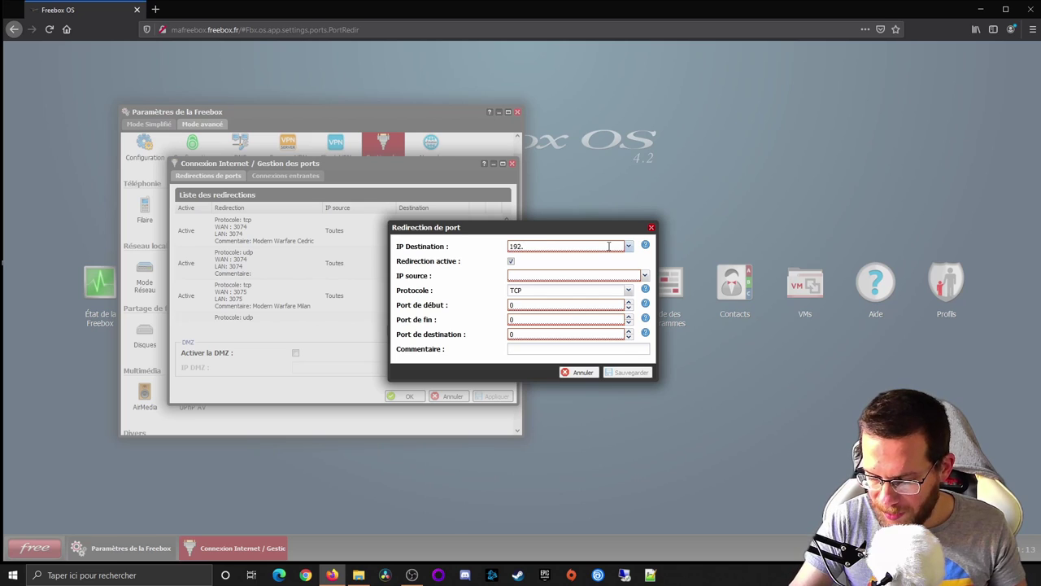
pyautogui.write('168.1')
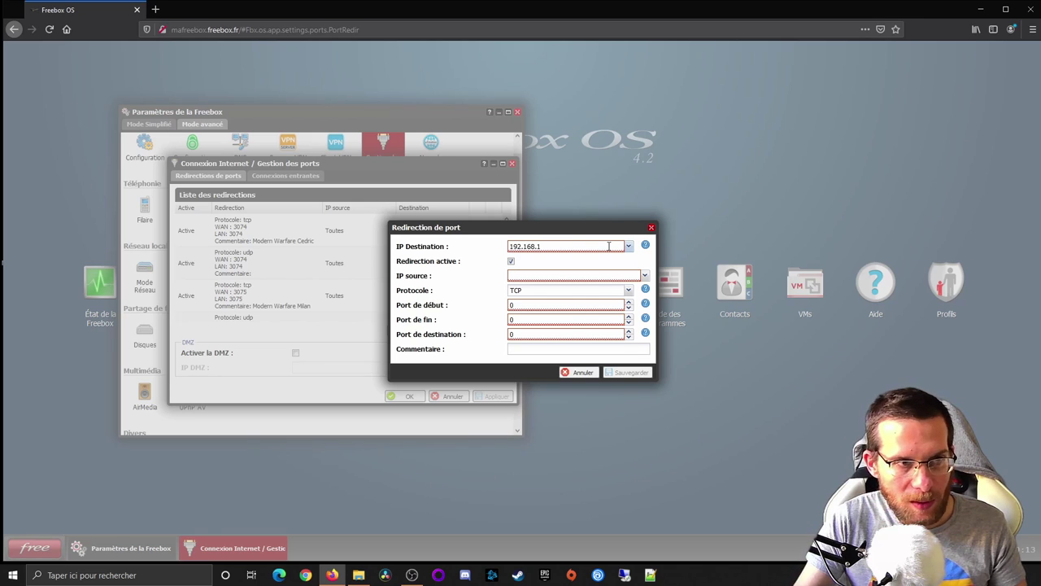
pyautogui.write('.190')
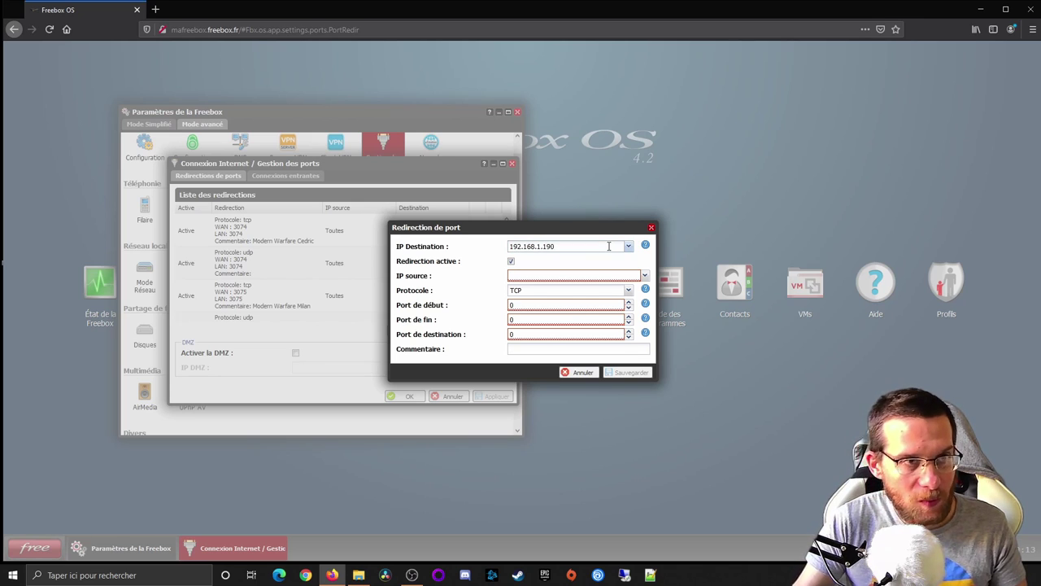
pyautogui.click(645, 276)
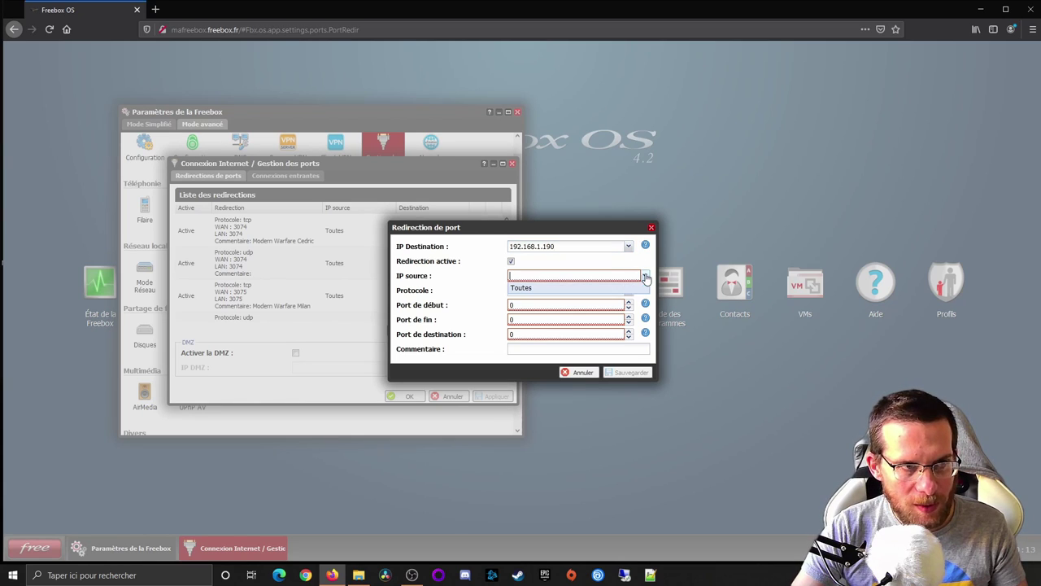
pyautogui.click(572, 288)
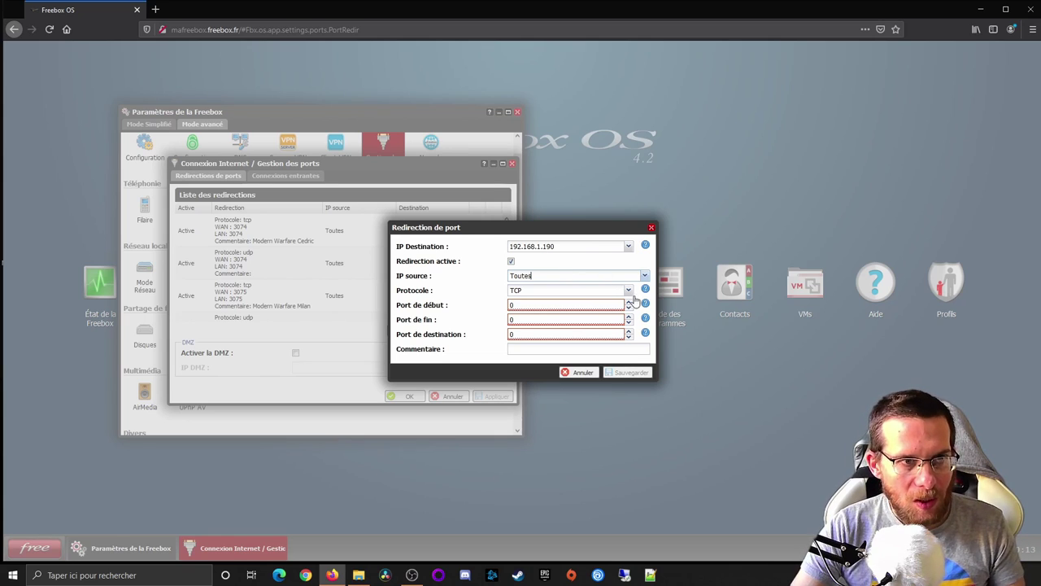
# - Set the redirection's start port to 80, comment it FrontW, save it and check it in the list
pyautogui.click(544, 305)
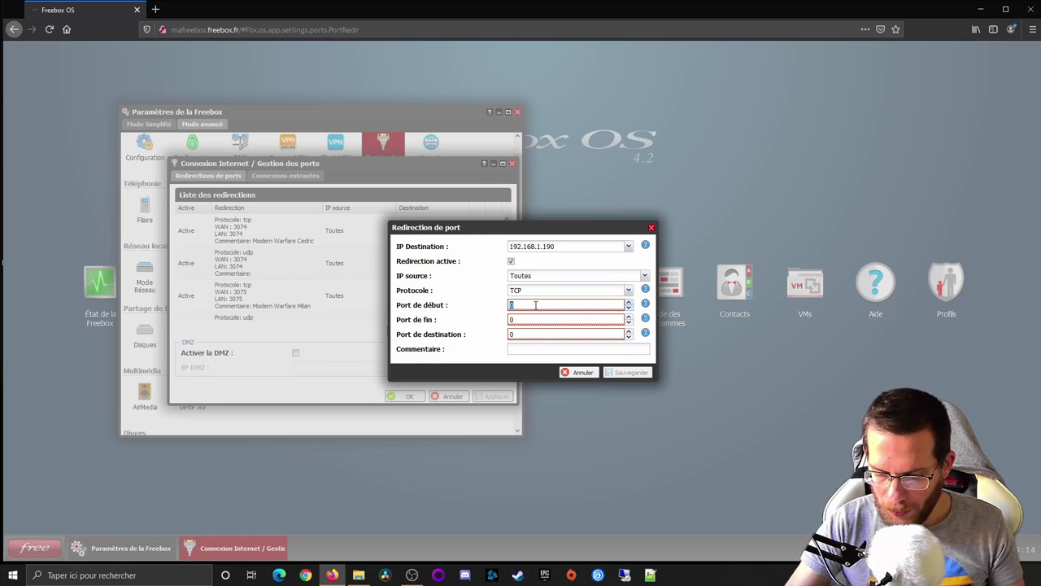
pyautogui.write('80')
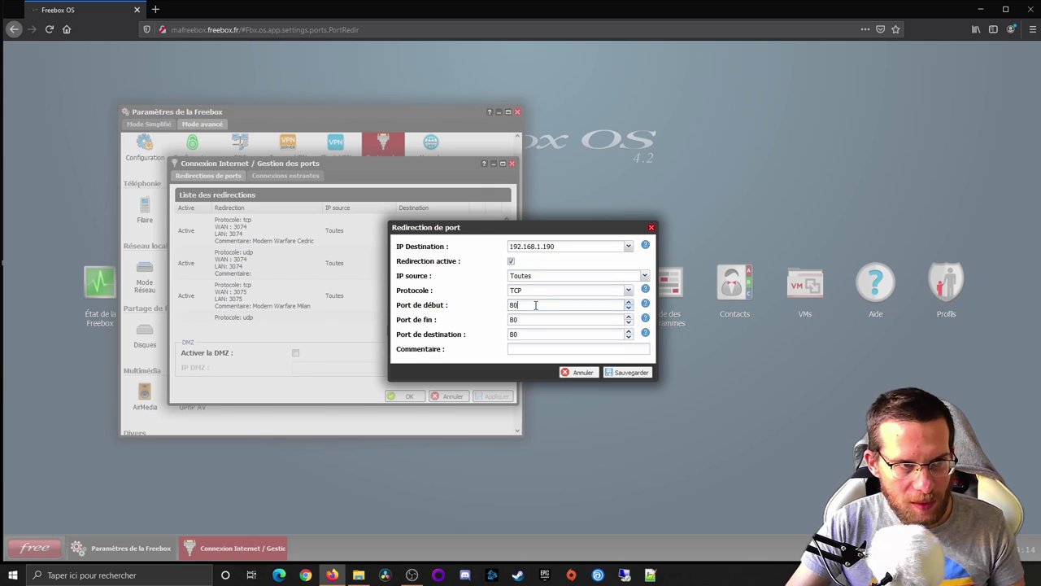
pyautogui.click(526, 348)
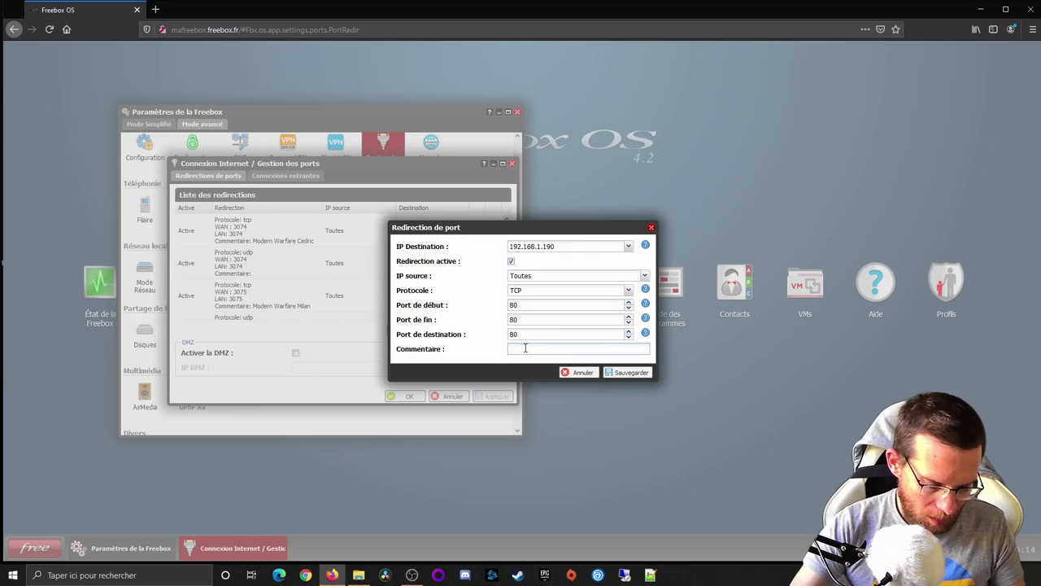
pyautogui.write('Front')
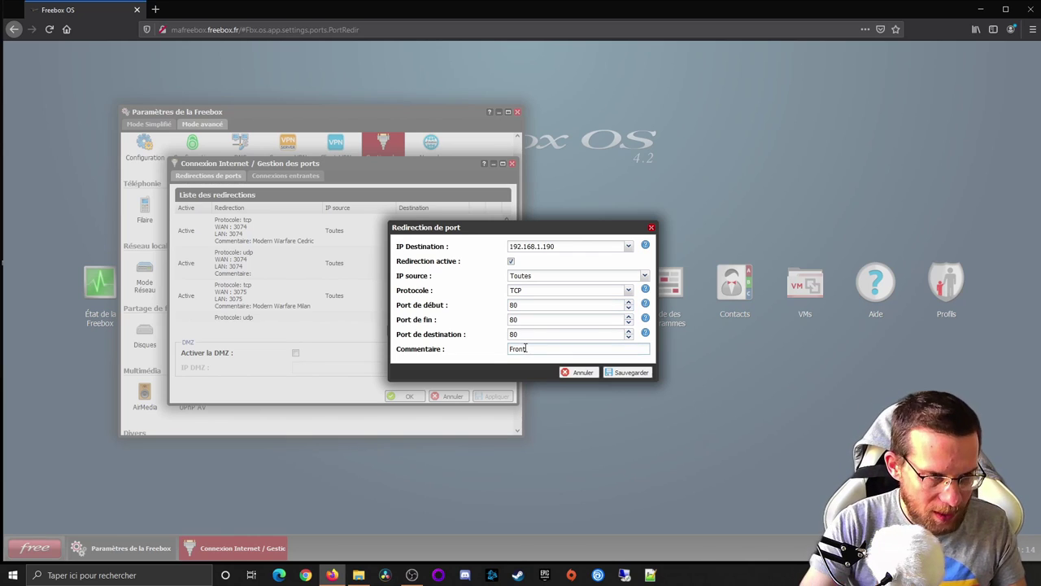
pyautogui.write('W')
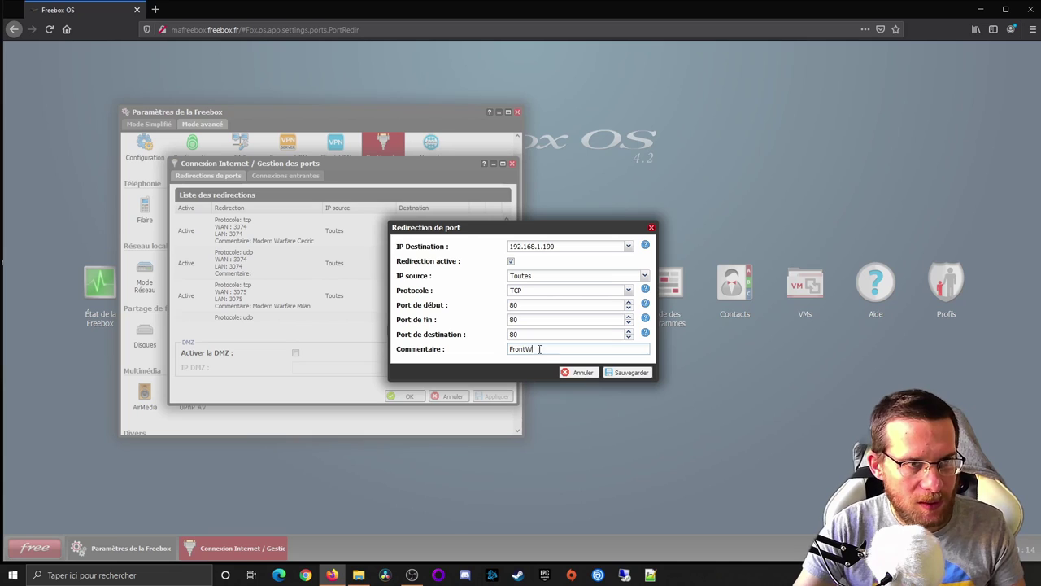
pyautogui.click(632, 372)
pyautogui.scroll(-5, 449, 269)
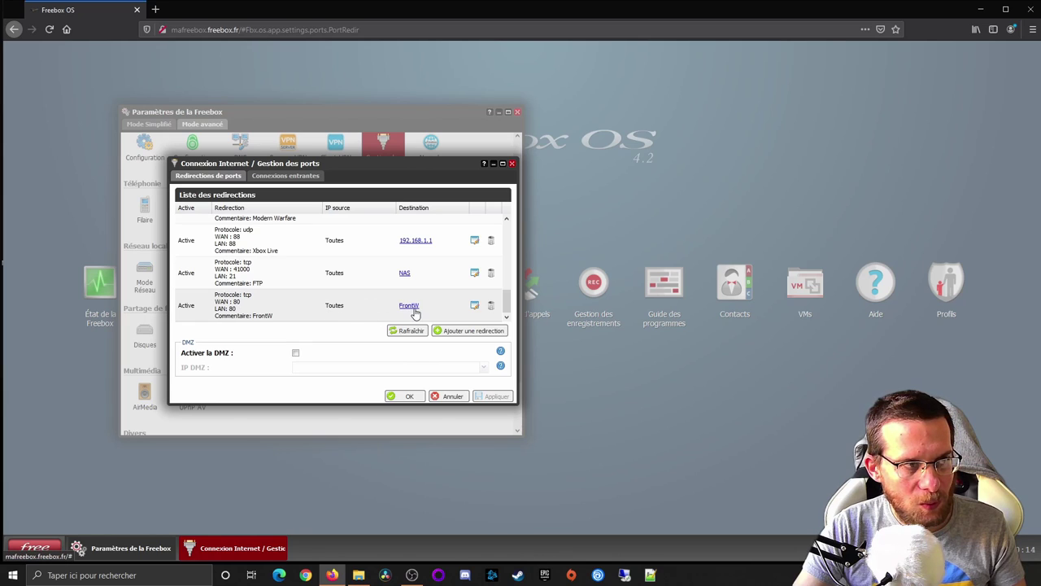
# - Add another port redirection to destination IP 192.168.1.190 with source IP Toutes
pyautogui.click(472, 331)
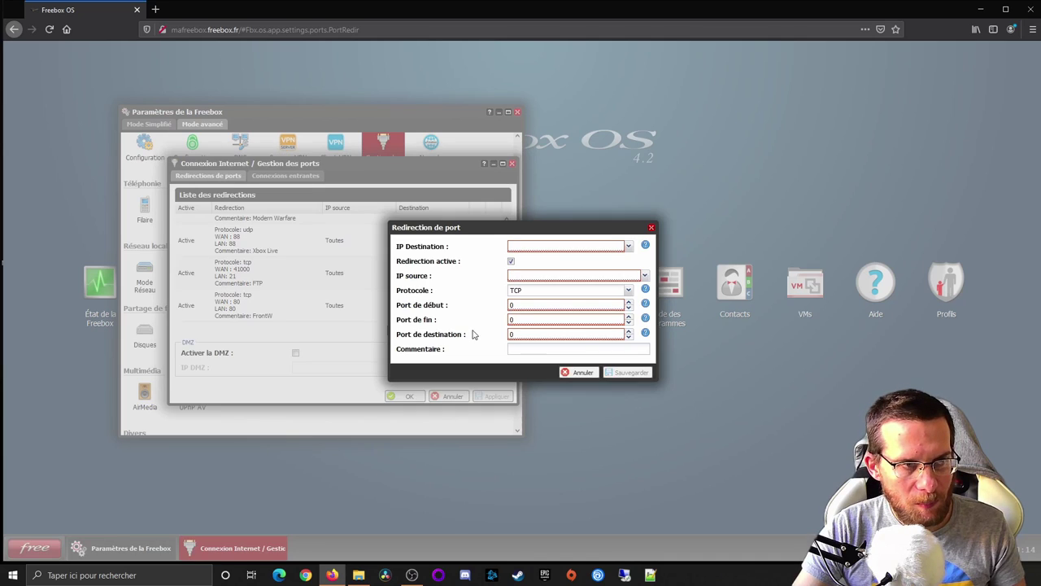
pyautogui.click(632, 247)
pyautogui.write('1')
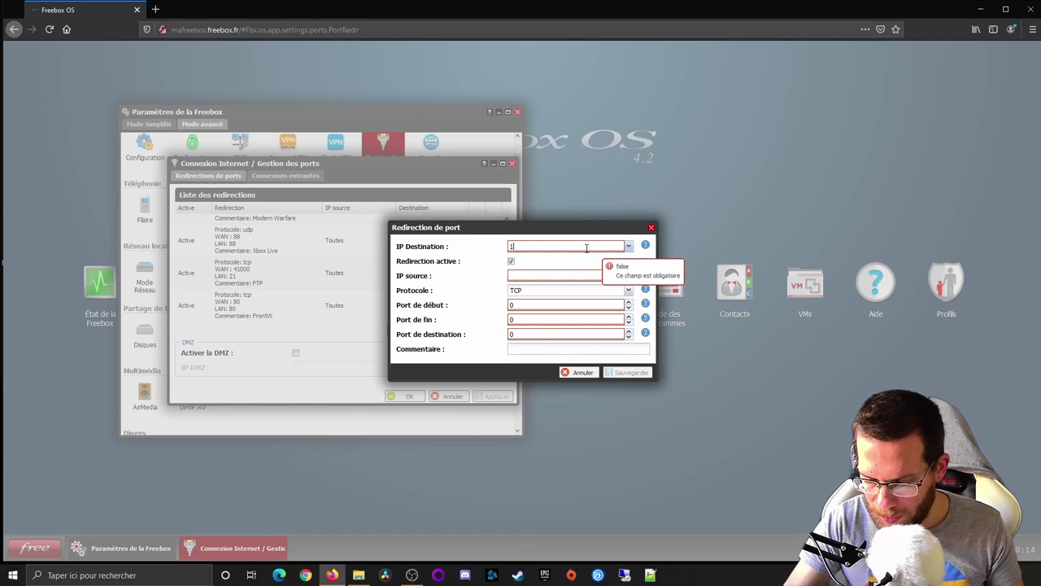
pyautogui.write('92.168.1.')
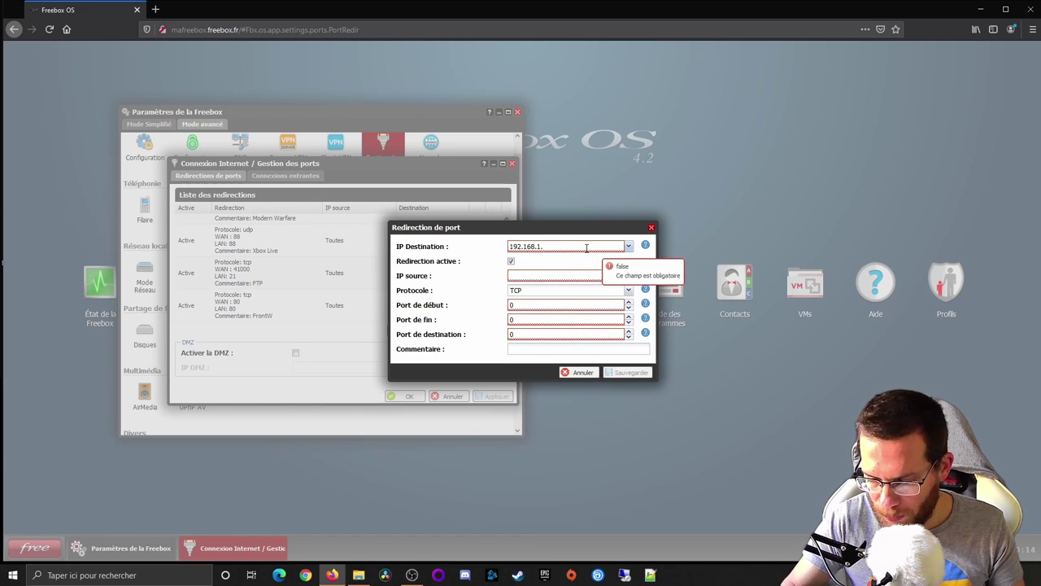
pyautogui.write('9190')
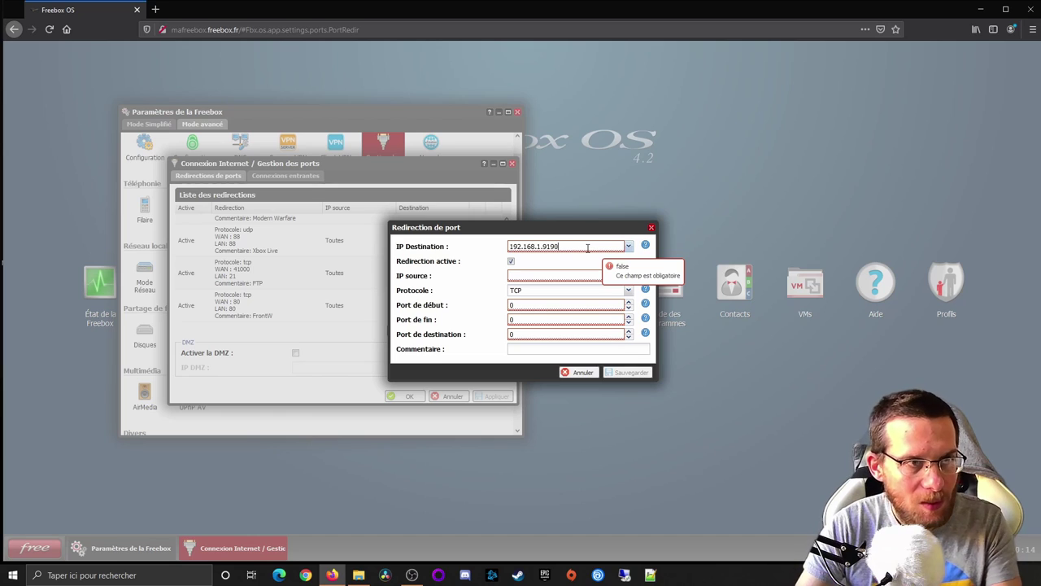
pyautogui.press('BackSpace')
pyautogui.press('BackSpace')
pyautogui.press('BackSpace')
pyautogui.press('BackSpace')
pyautogui.write('190')
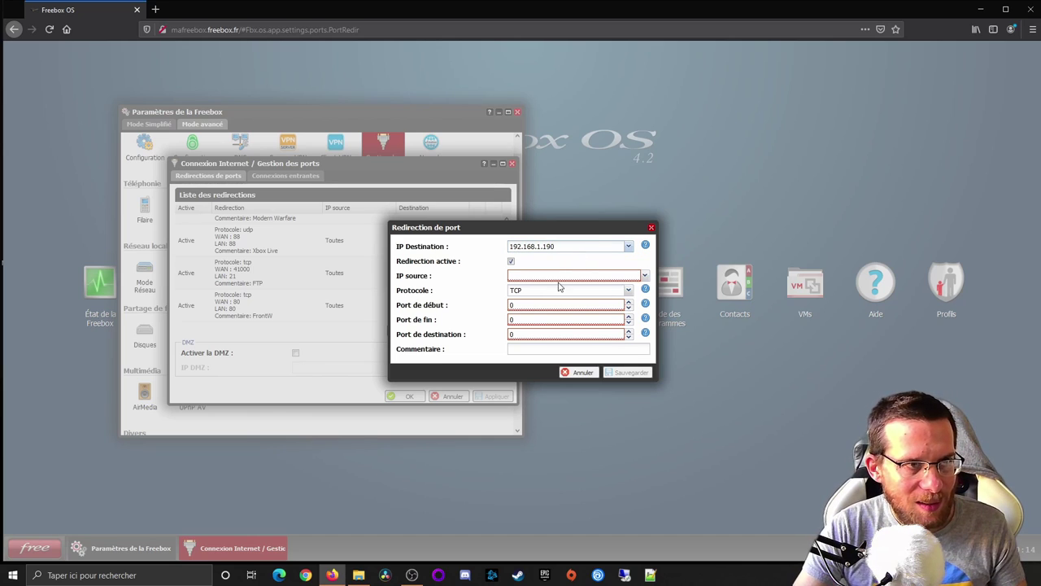
pyautogui.click(645, 276)
pyautogui.click(595, 288)
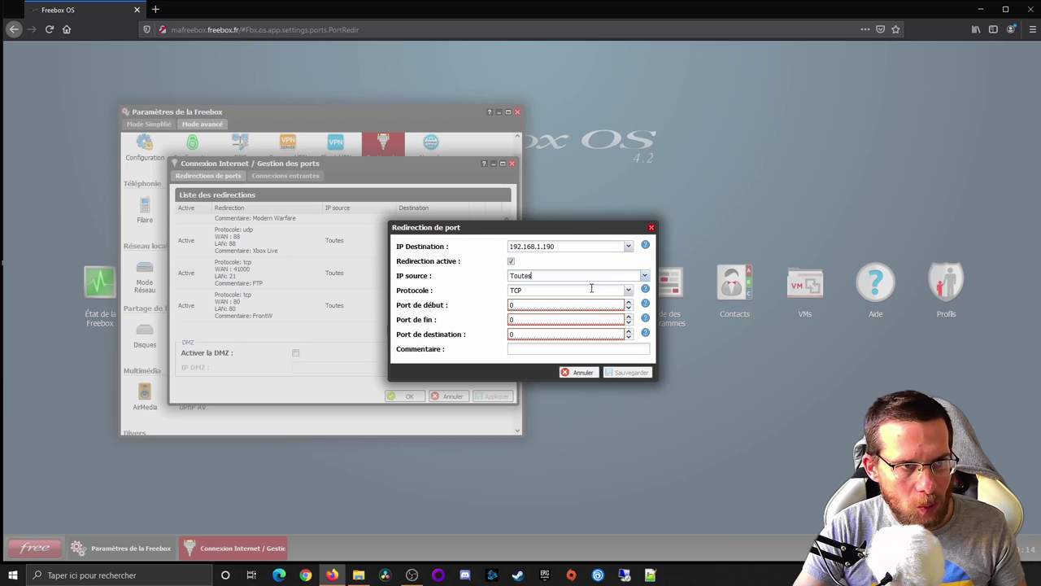
# - Set the new redirection's start port to 443, comment it FrontW and save it
pyautogui.click(574, 307)
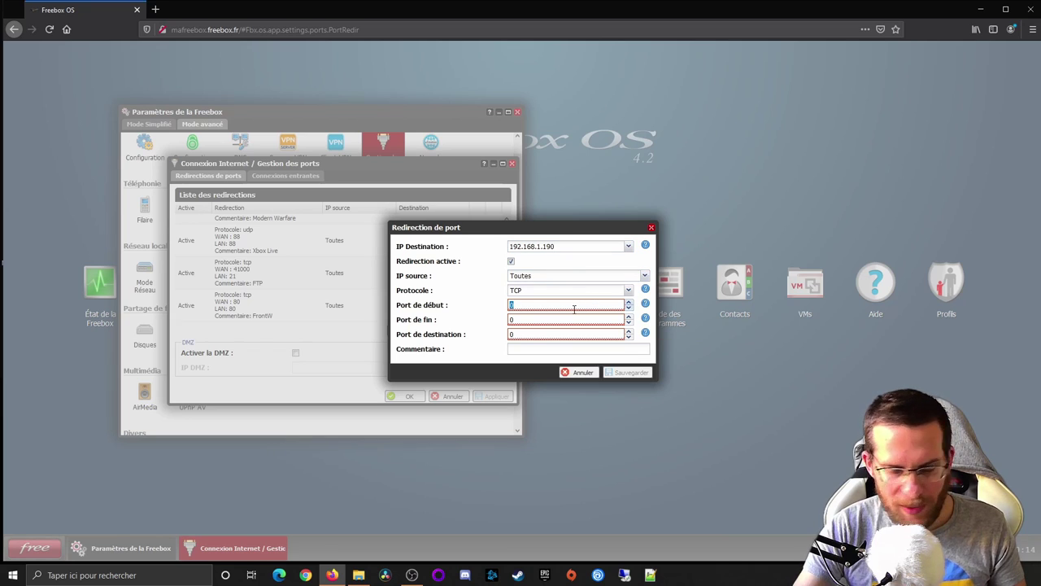
pyautogui.write('443')
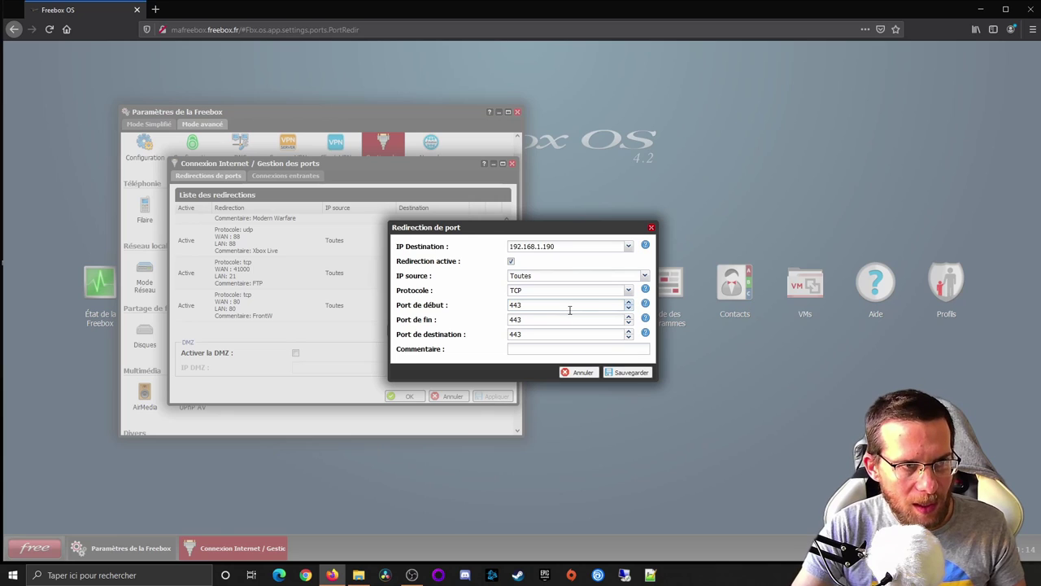
pyautogui.click(562, 348)
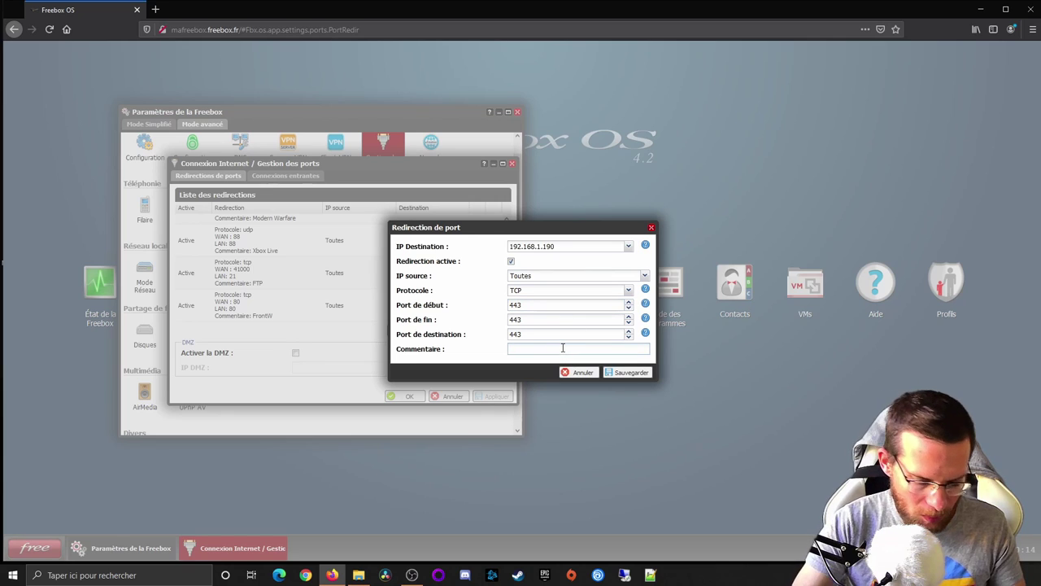
pyautogui.write('FrontW')
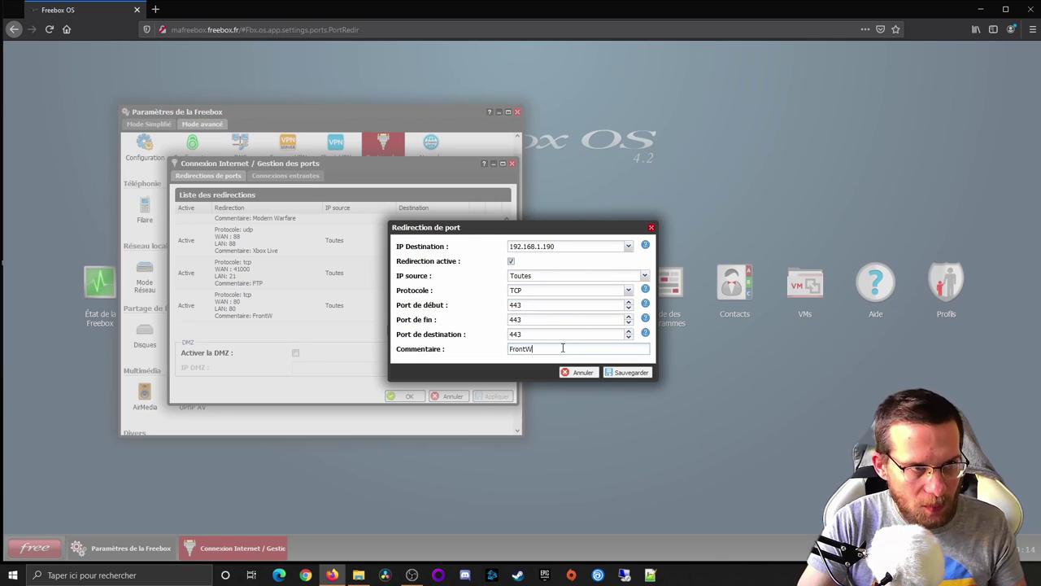
pyautogui.click(633, 372)
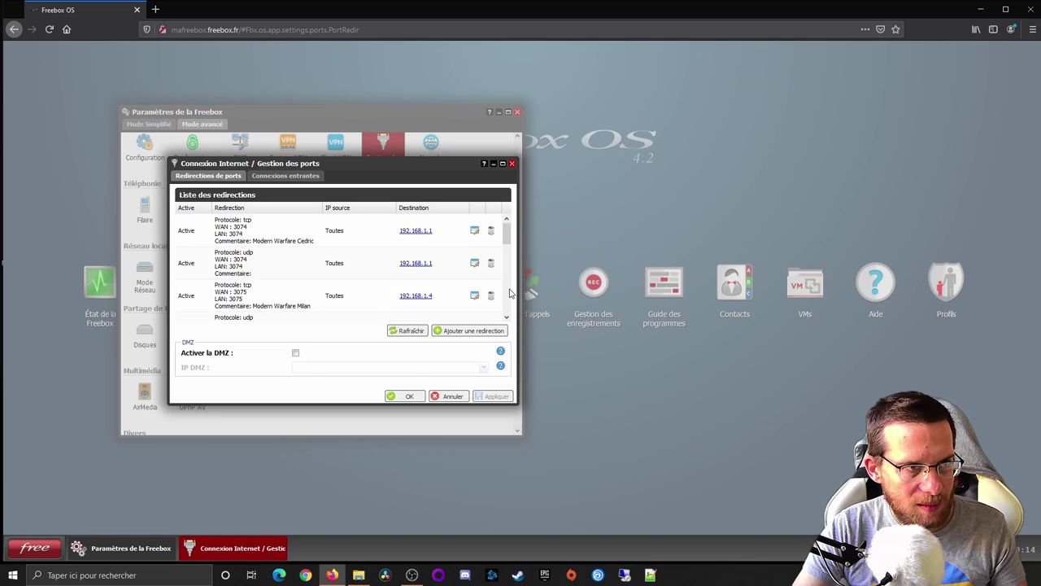
# - Check the FrontW redirections for ports 80 and 443 in the redirection list and close the port management window
pyautogui.scroll(-10, 511, 292)
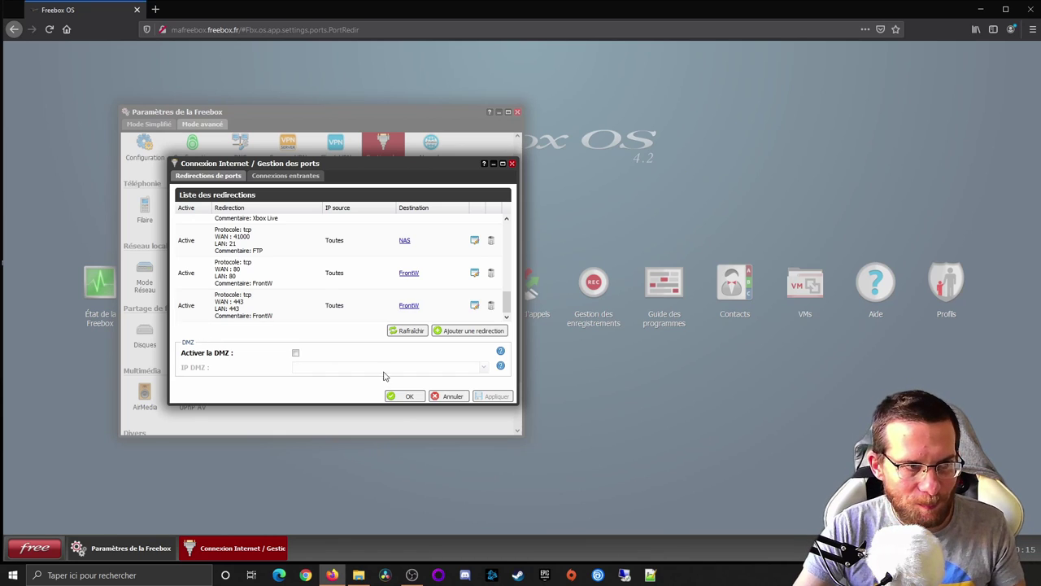
pyautogui.click(435, 395)
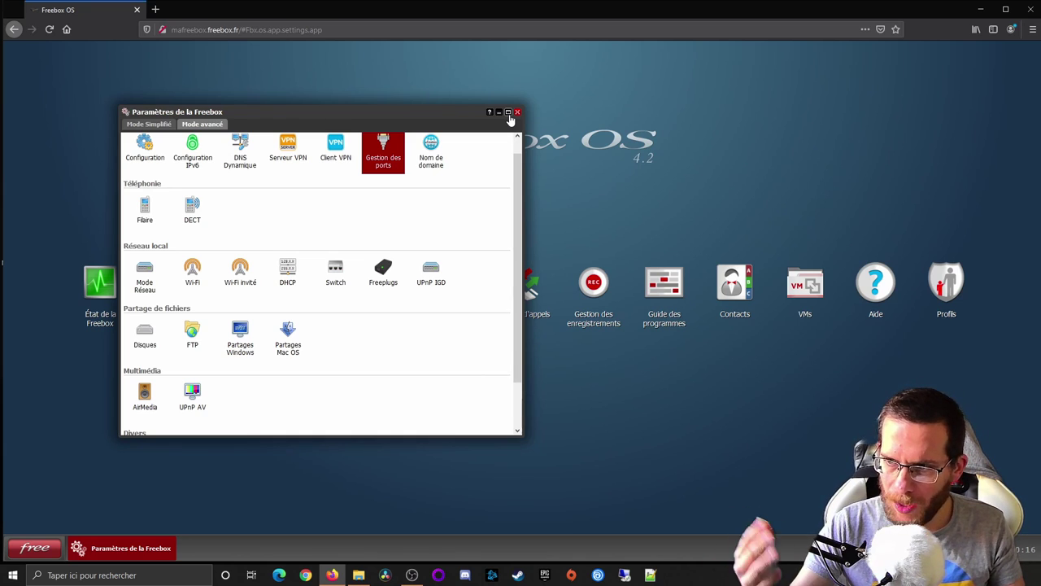
pyautogui.click(440, 163)
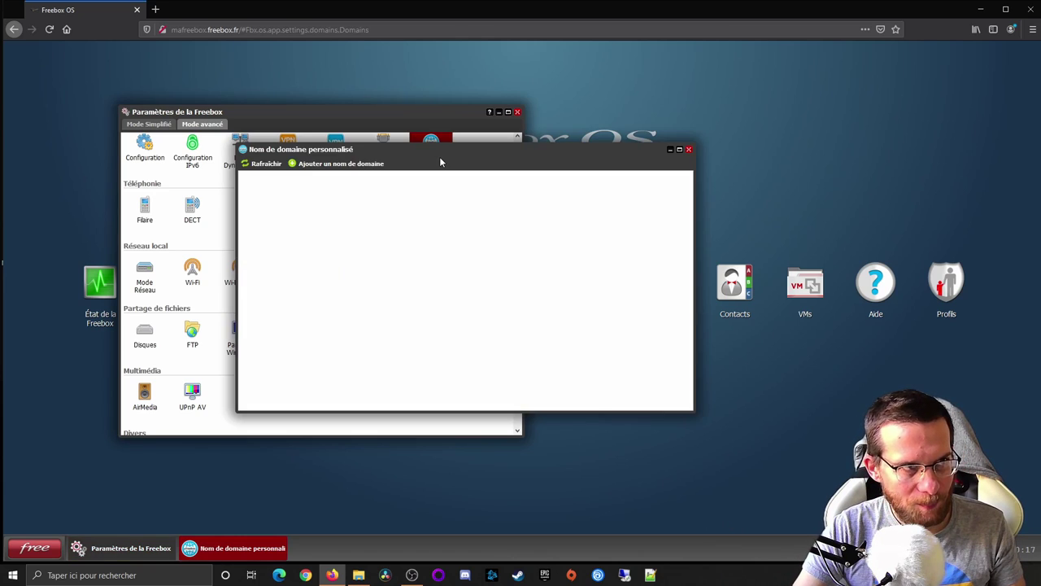
pyautogui.click(321, 168)
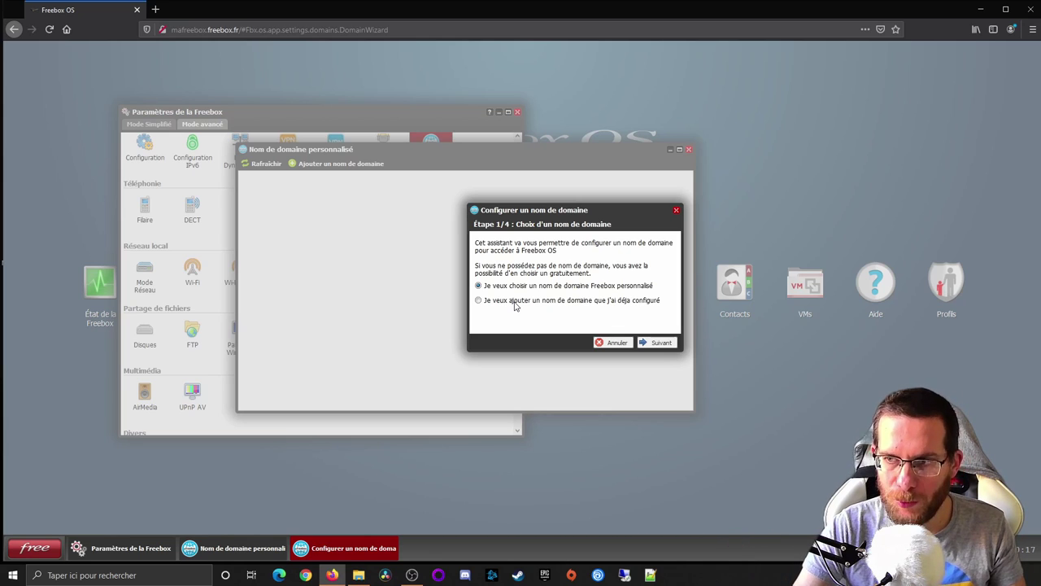
pyautogui.click(660, 342)
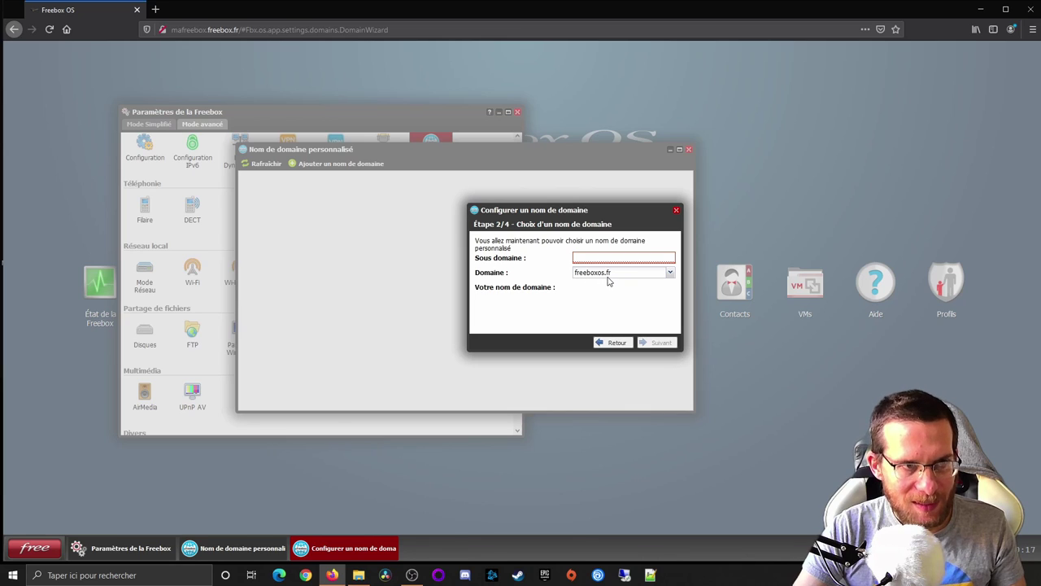
pyautogui.moveTo(593, 257)
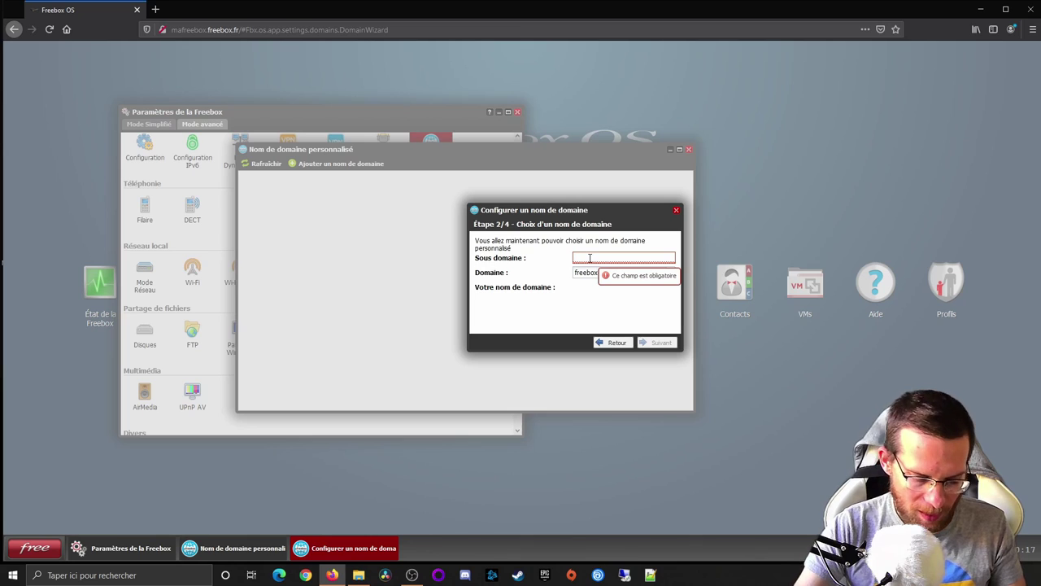
pyautogui.write('unadm')
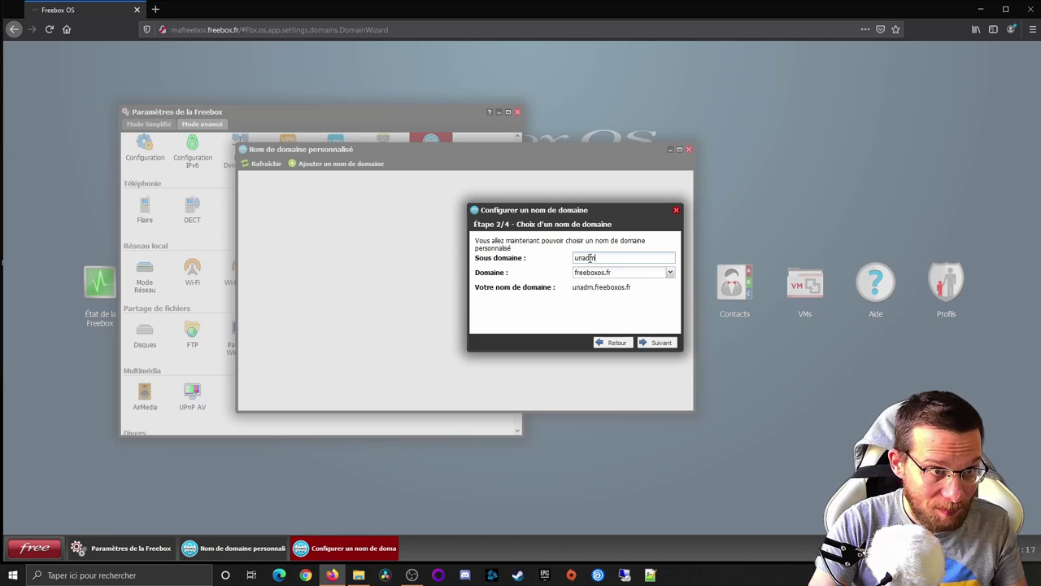
pyautogui.write('insy')
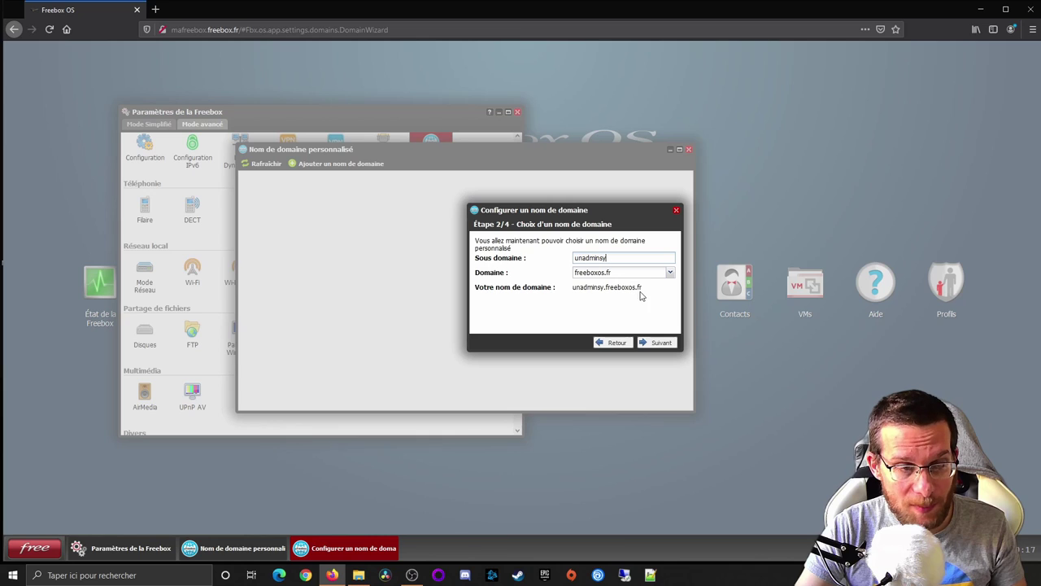
pyautogui.click(660, 343)
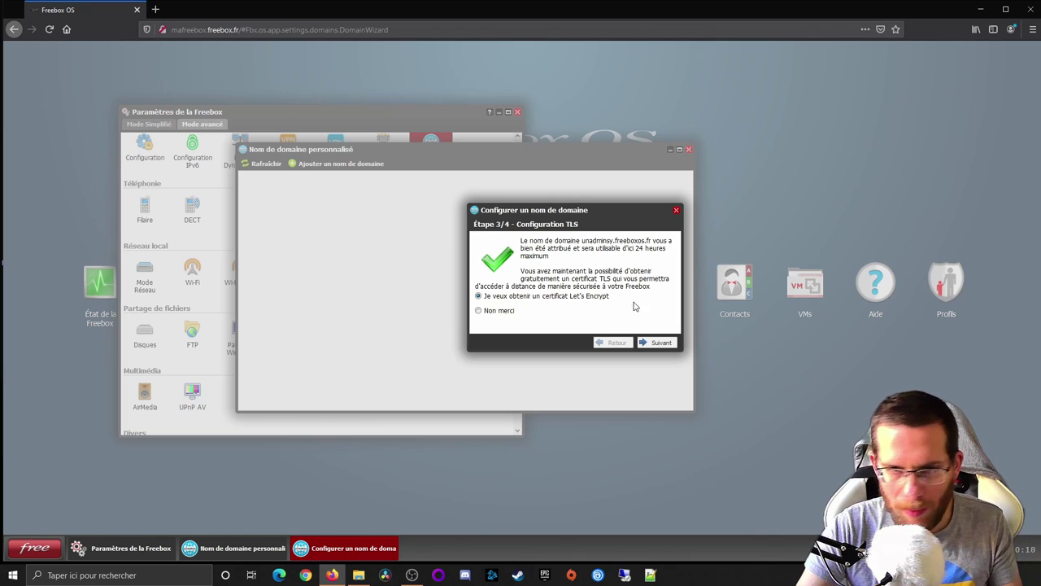
# - Request a Let's Encrypt certificate for the new domain, finish the wizard and close the Freebox settings
pyautogui.click(660, 343)
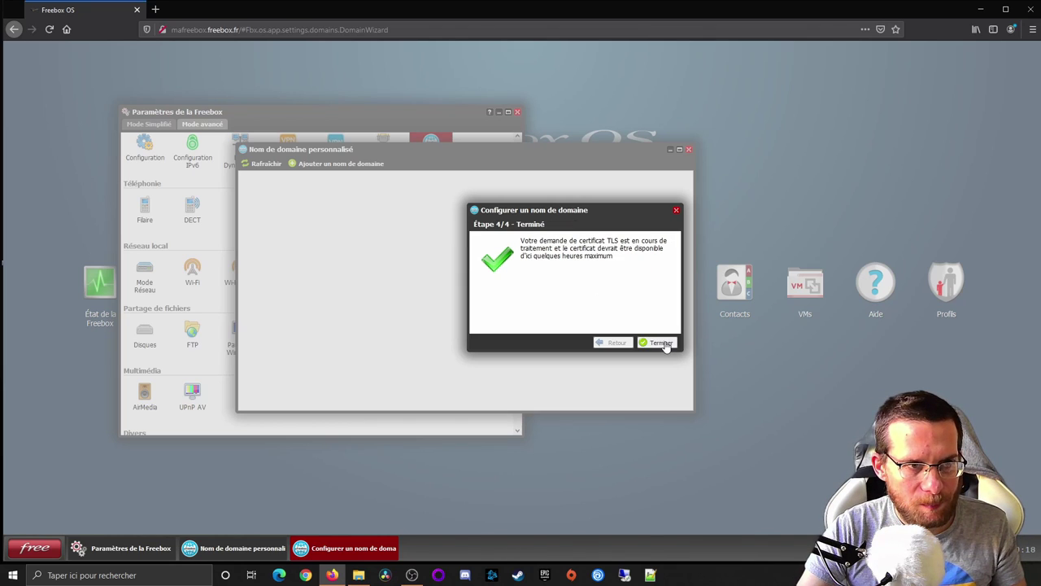
pyautogui.click(664, 344)
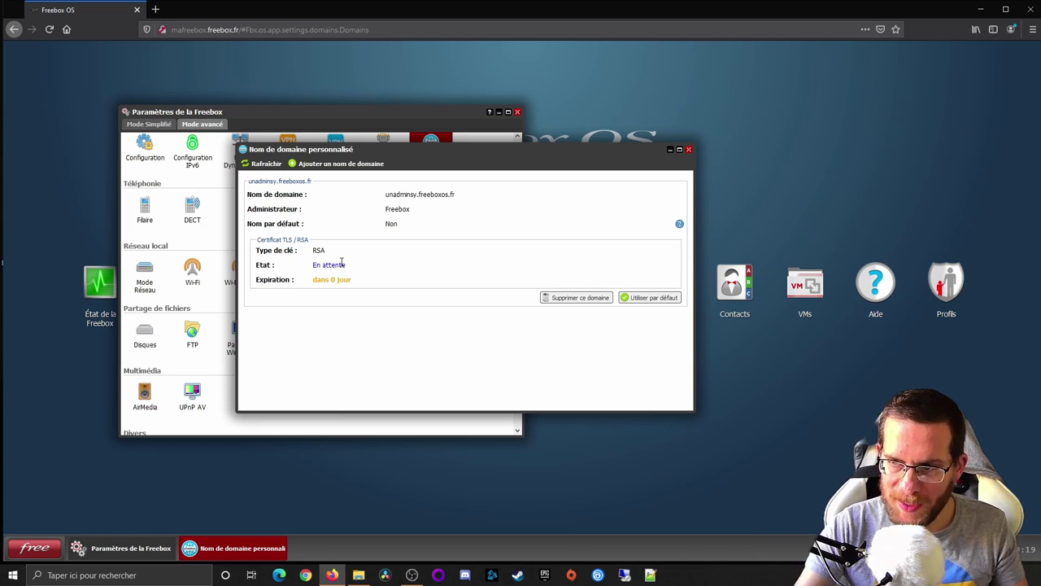
pyautogui.click(516, 111)
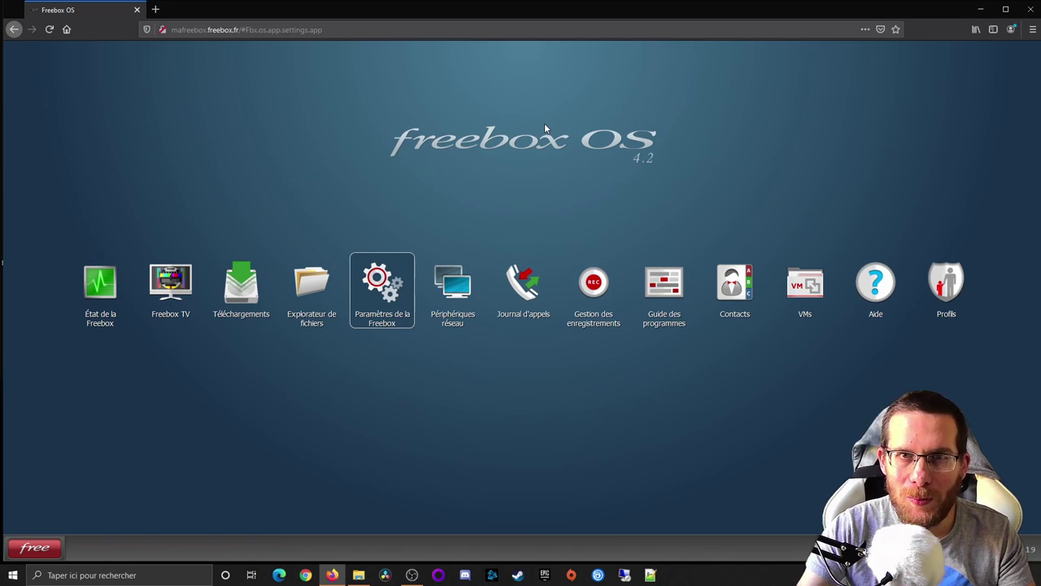